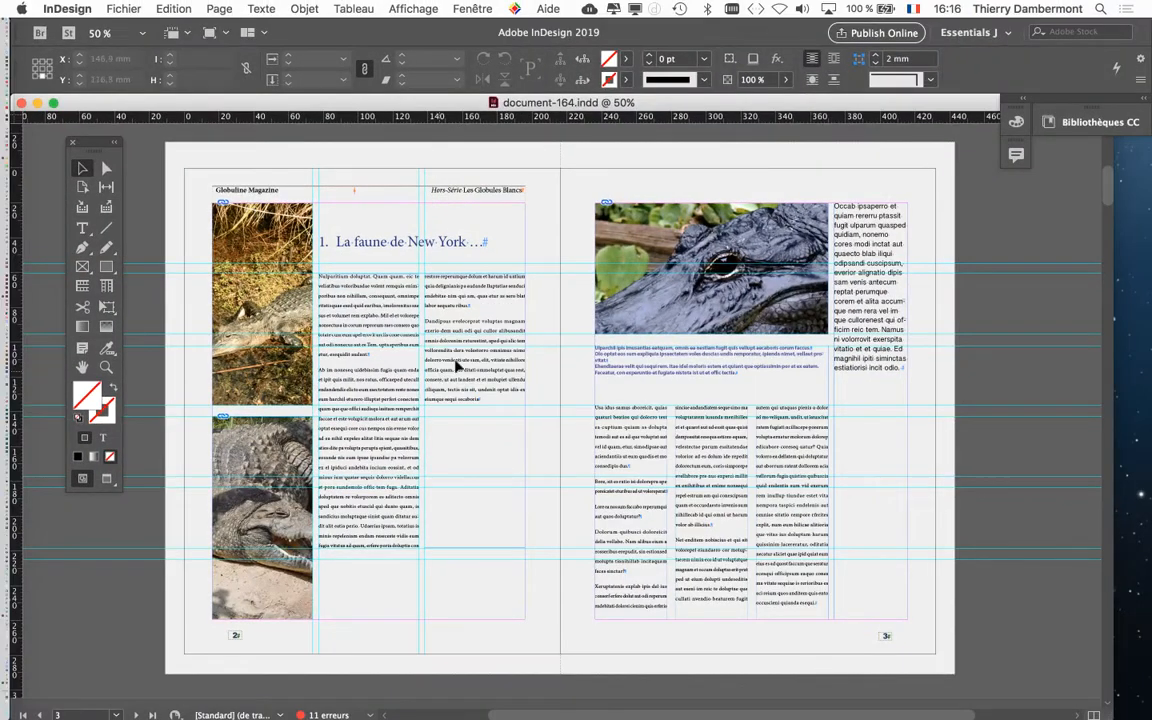
Open the Pages panel and move it over the document spread
click(494, 9)
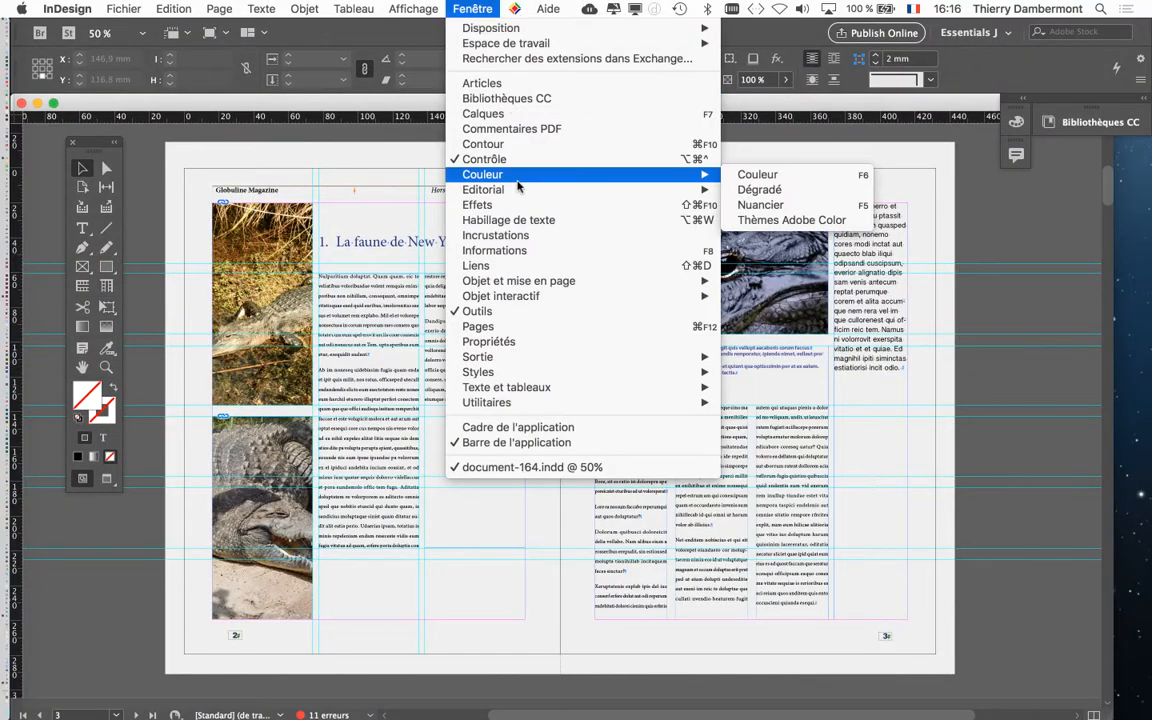
click(542, 328)
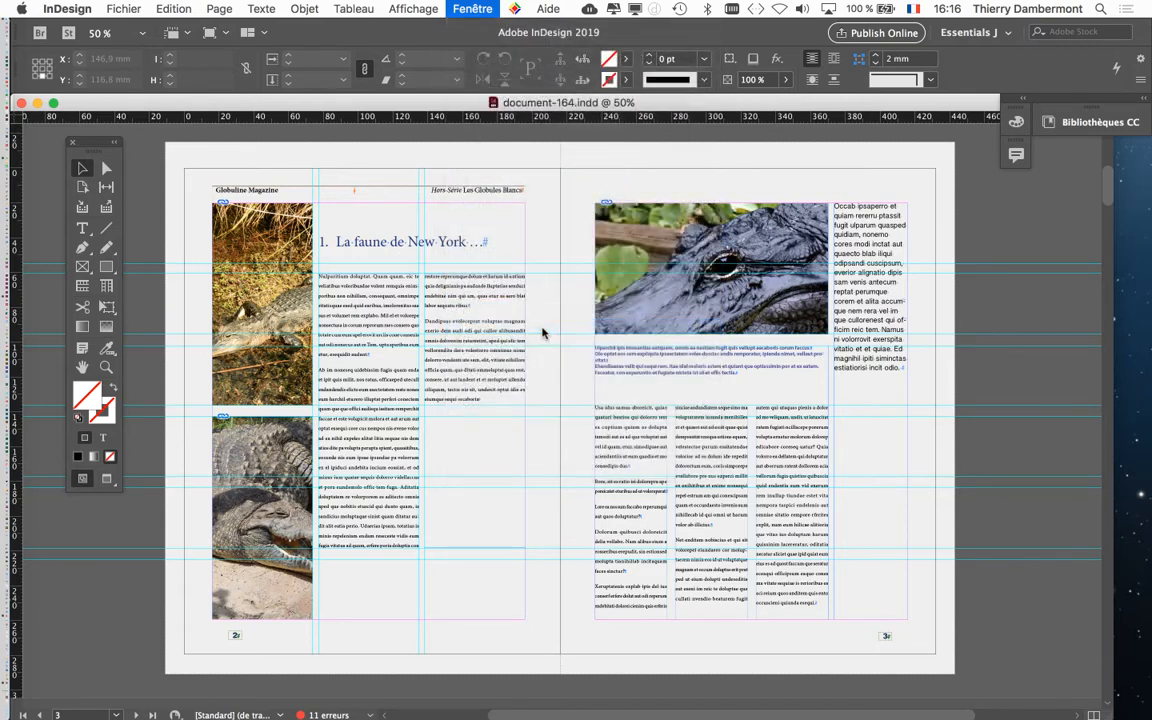
drag(1068, 227, 703, 82)
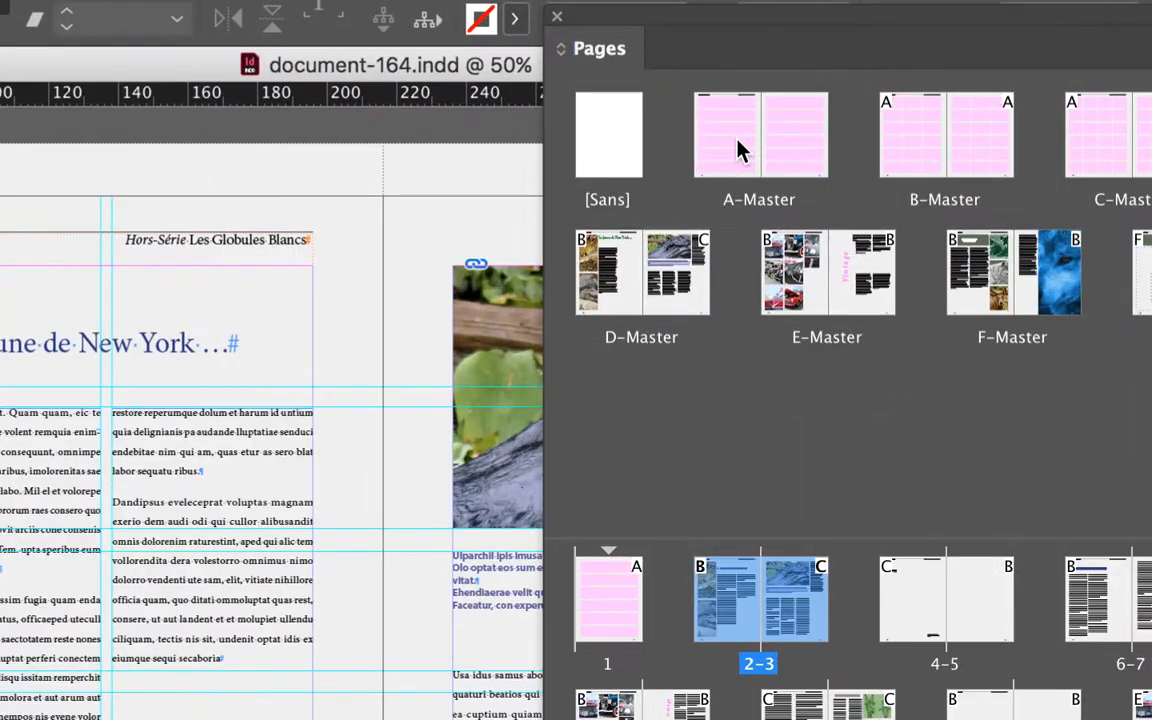
Open the A-Master spread for editing and zoom in on its header
double_click(737, 145)
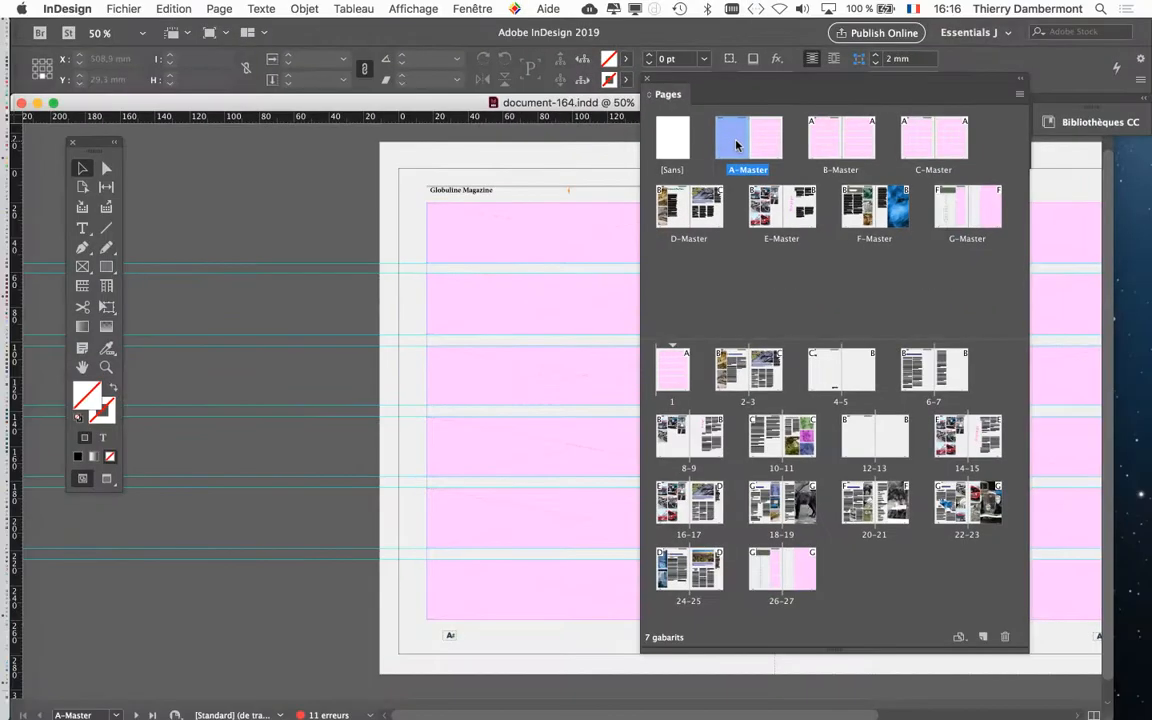
drag(689, 16, 959, 68)
drag(847, 108, 893, 108)
key(super+equal)
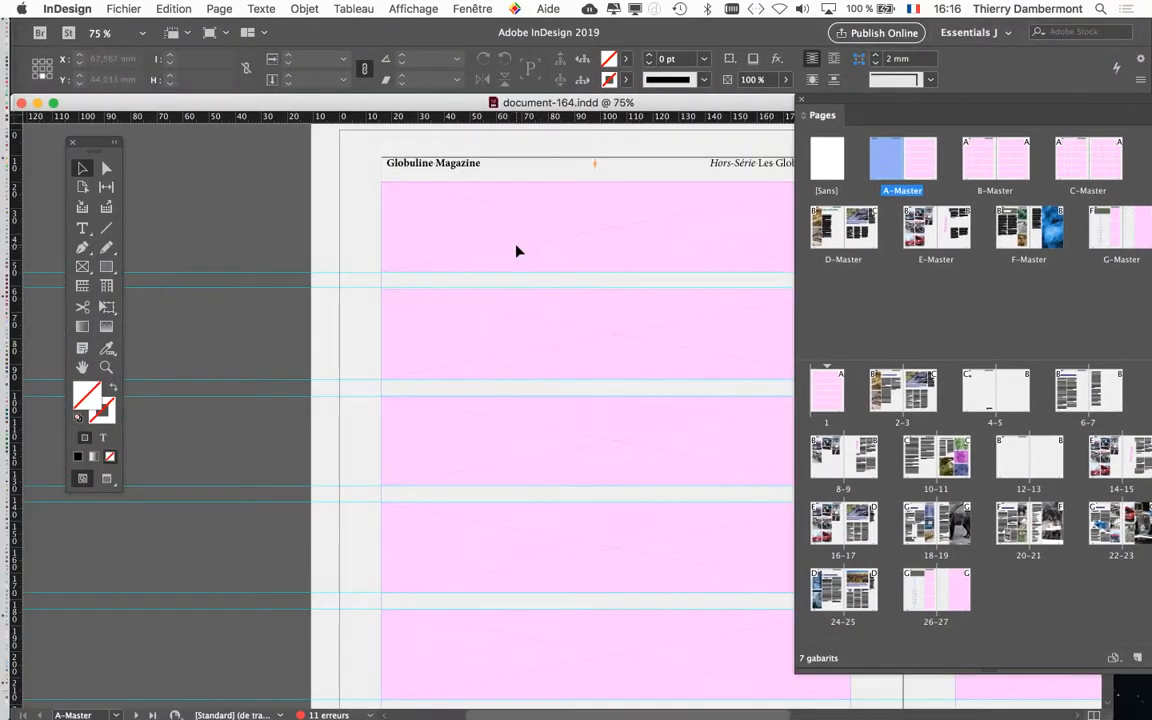
key(super+equal)
key(super+equal)
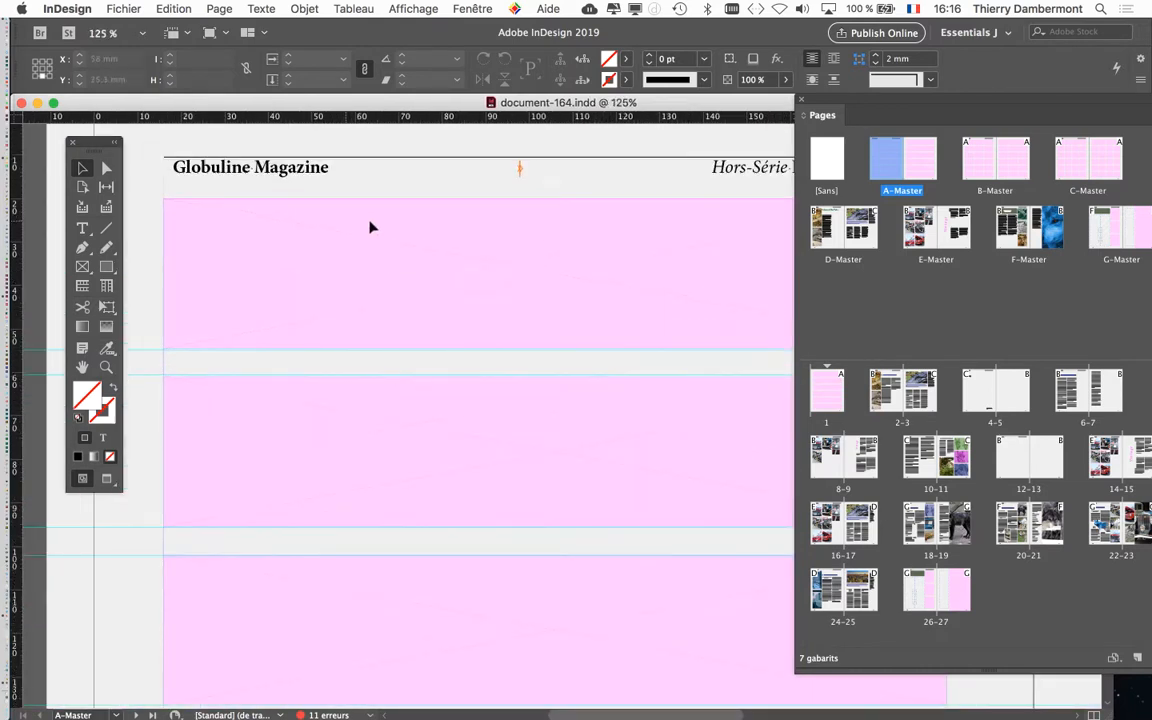
Select the master's header text frame and reduce its height to 6 mm
click(390, 206)
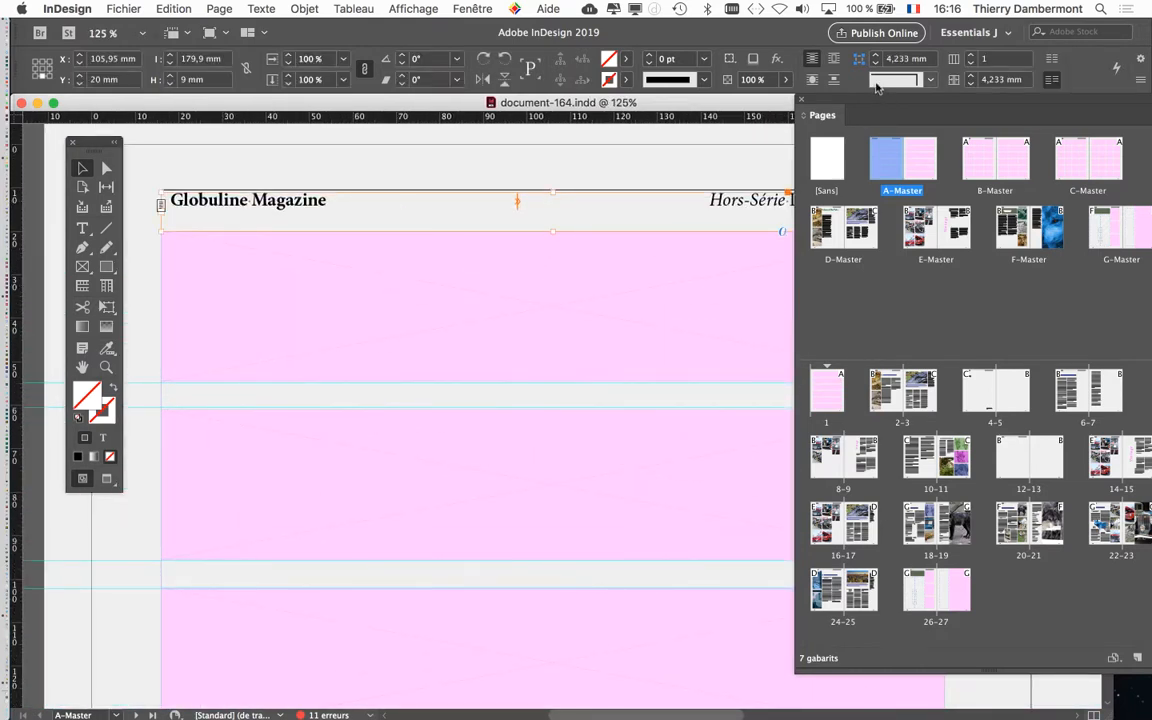
drag(825, 111, 940, 321)
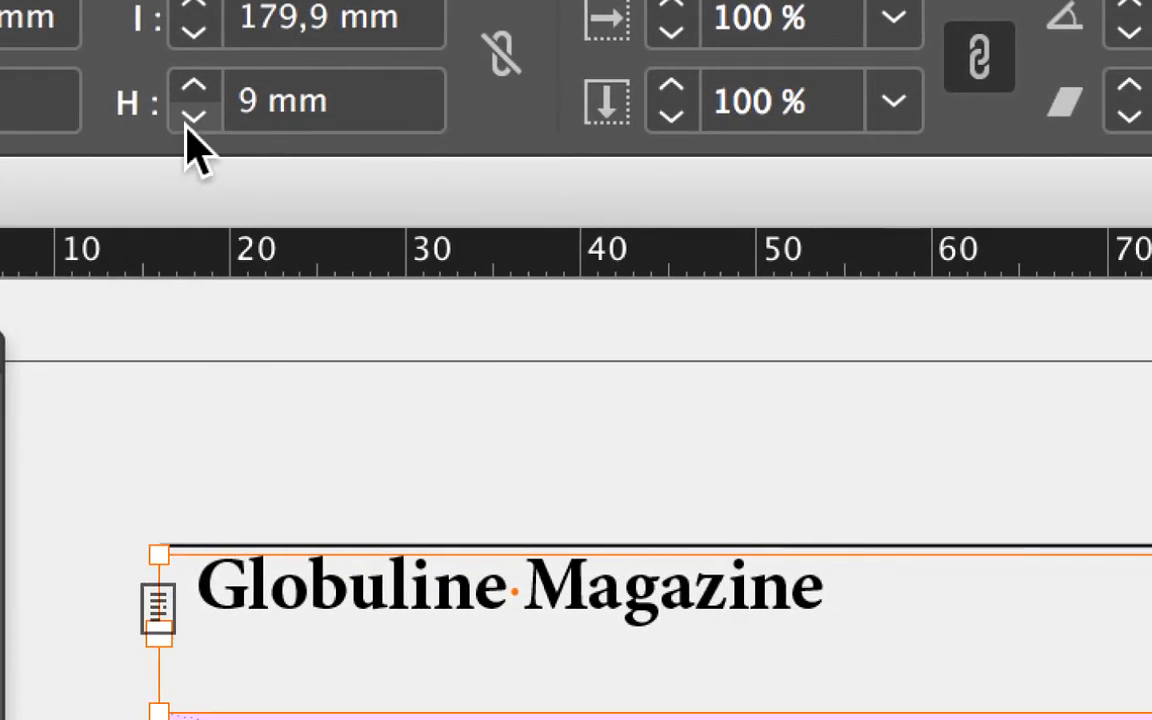
click(192, 117)
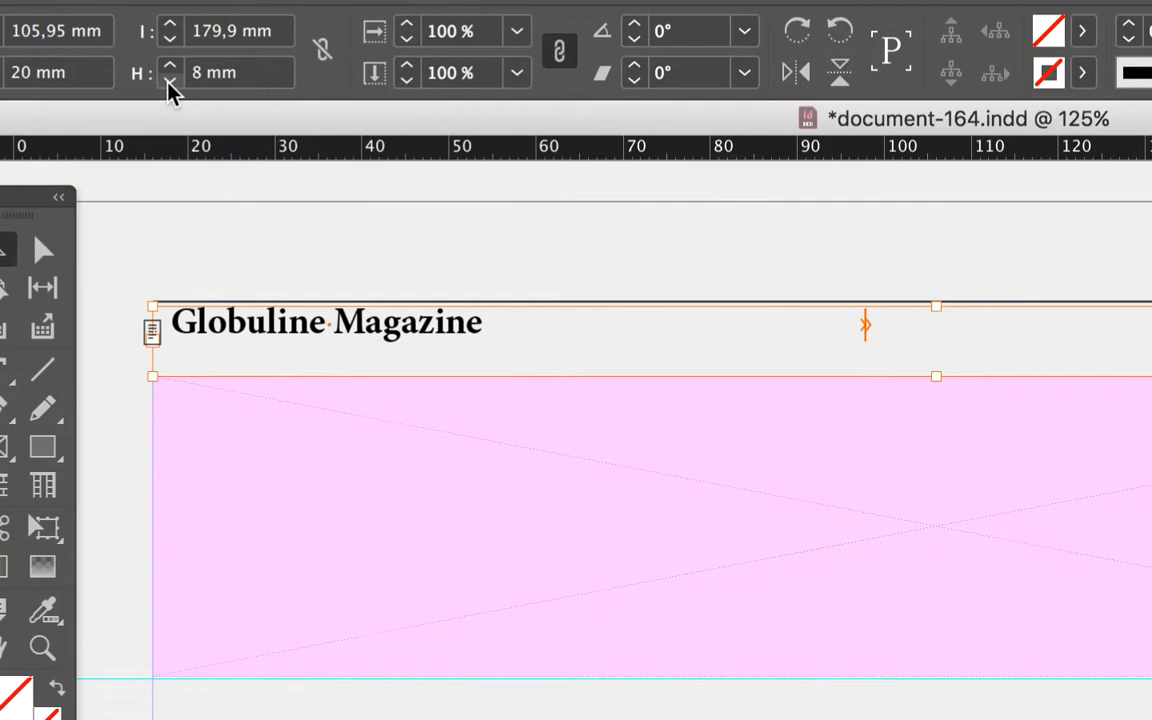
click(170, 84)
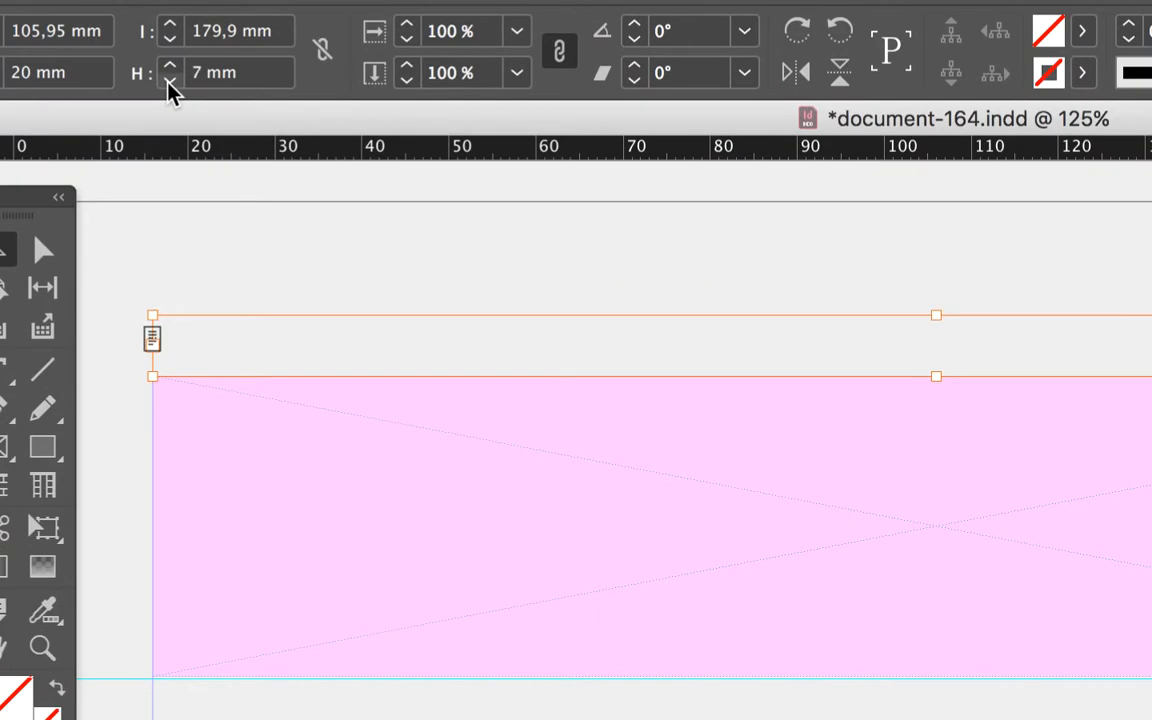
click(170, 84)
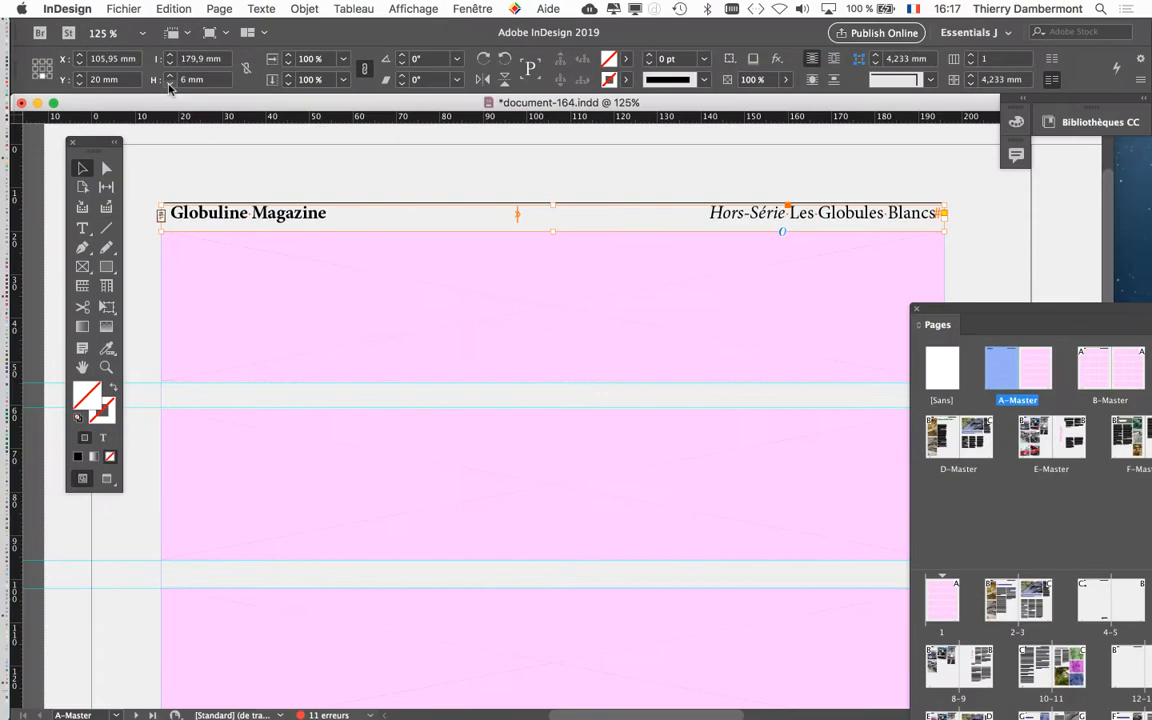
Browse the master page thumbnails in the Pages panel
drag(984, 316, 757, 74)
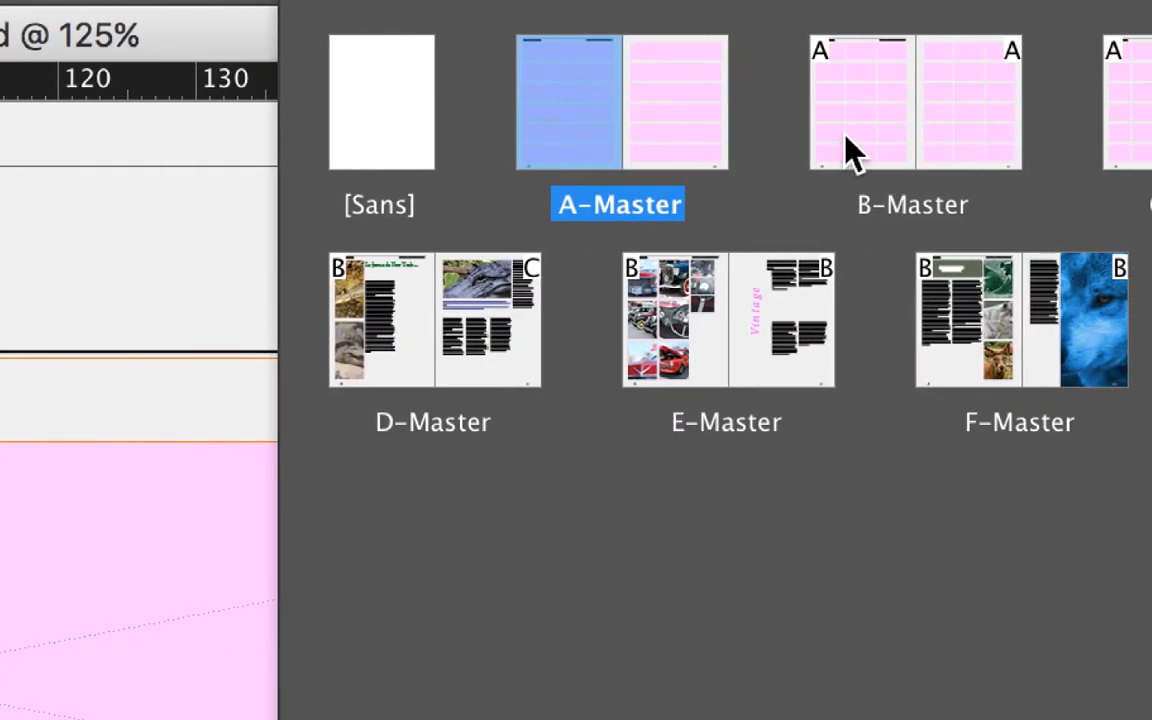
click(1031, 148)
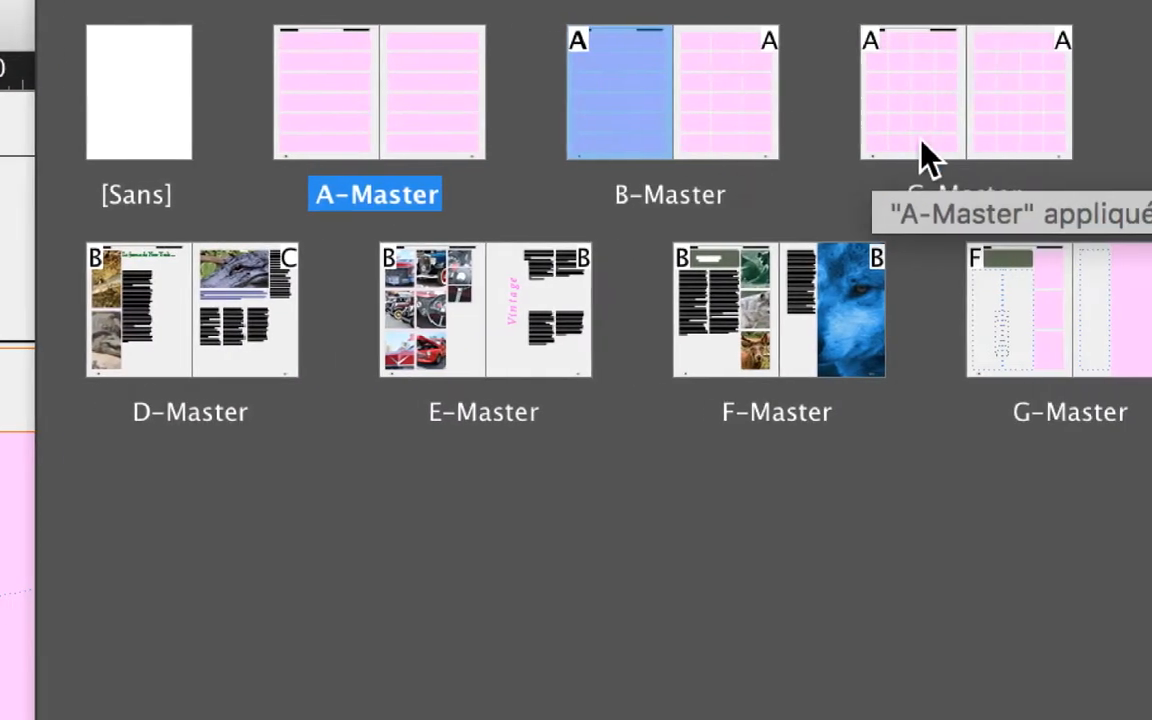
click(922, 141)
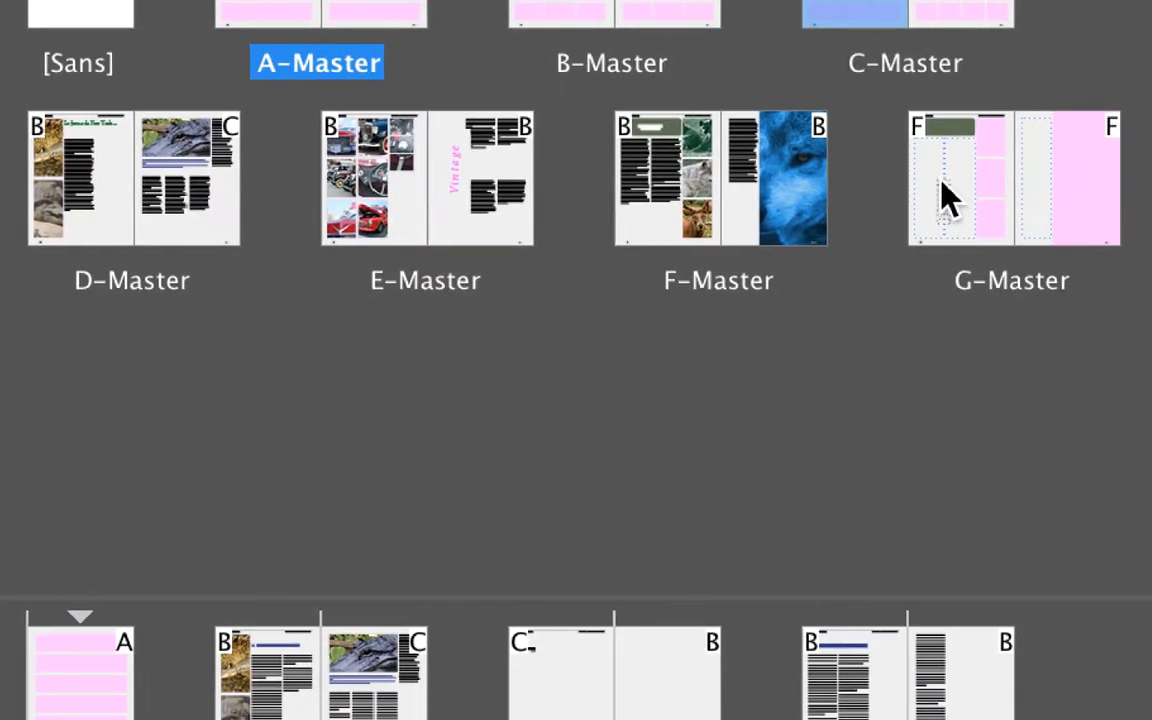
click(1000, 312)
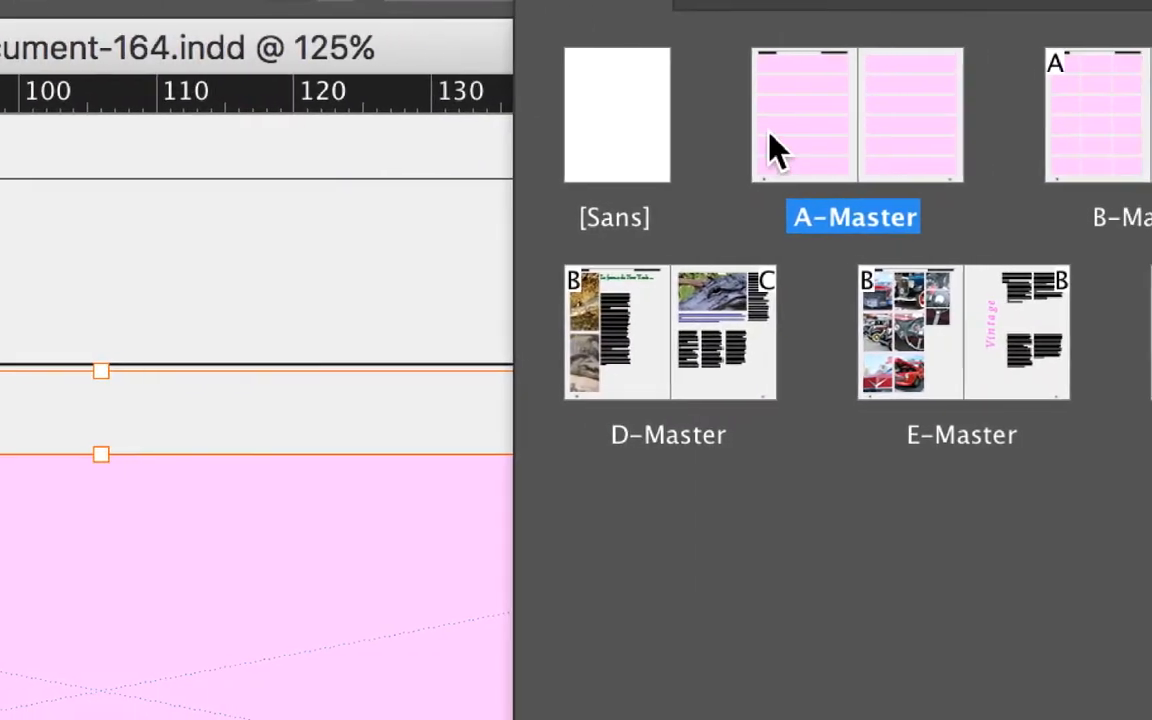
click(281, 55)
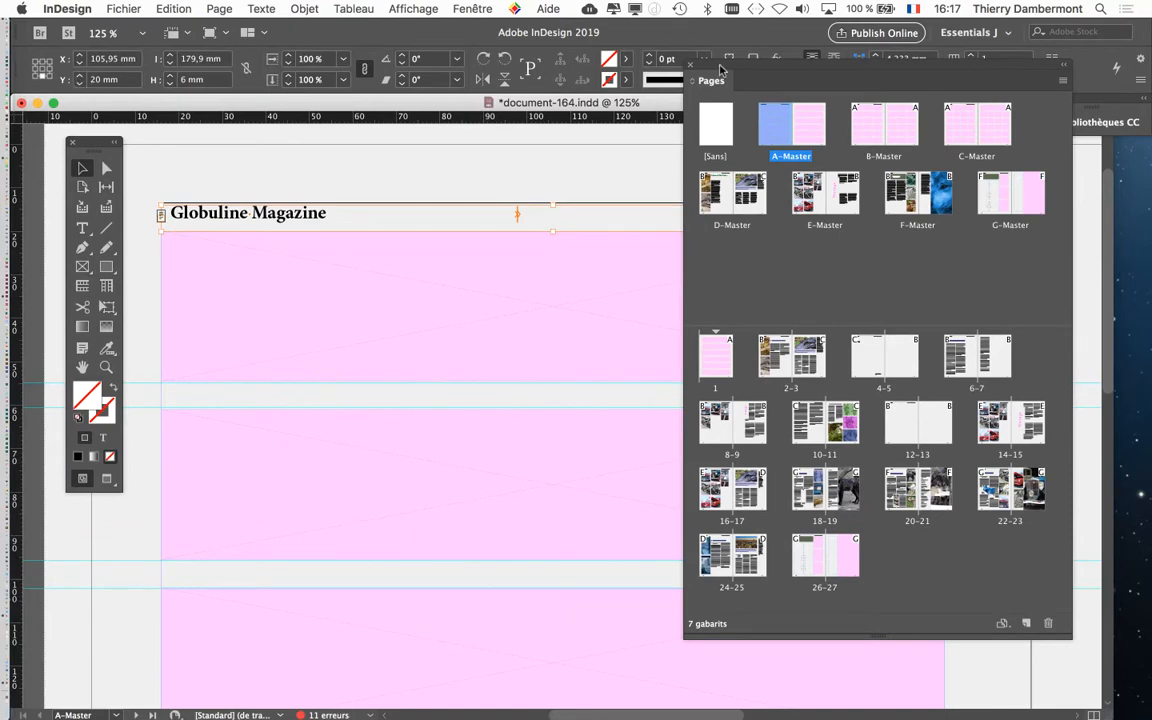
drag(720, 67, 857, 179)
Hide the Control panel and show it again
click(472, 8)
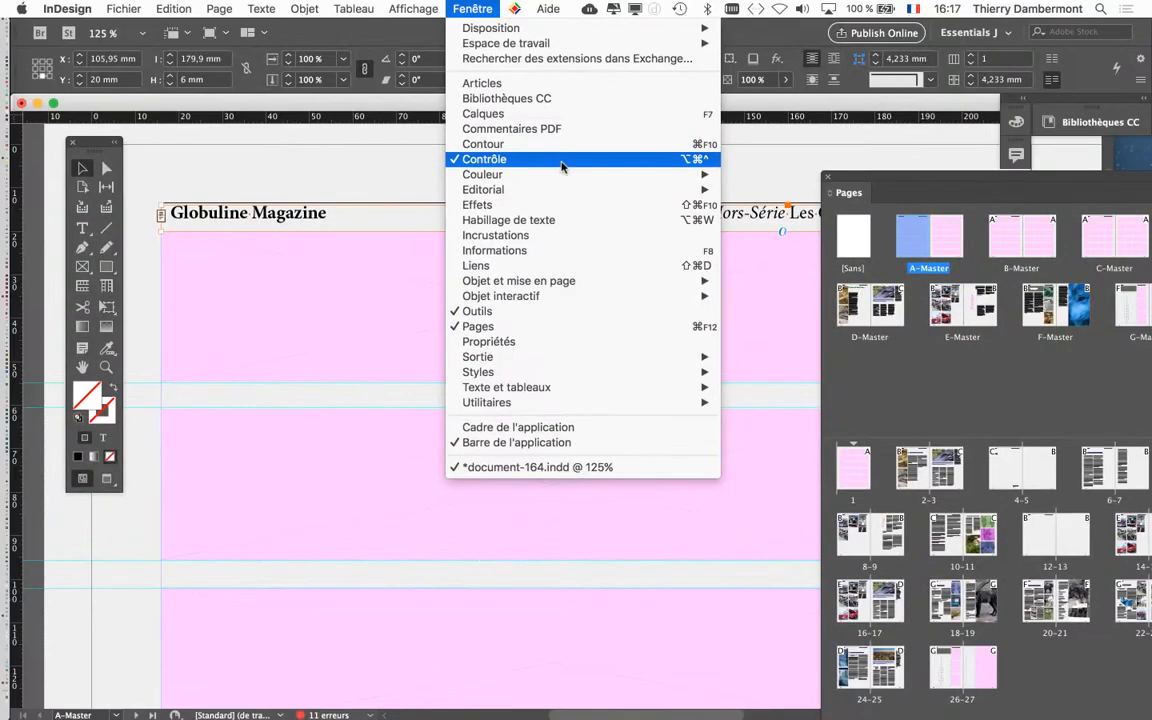
click(560, 160)
click(472, 8)
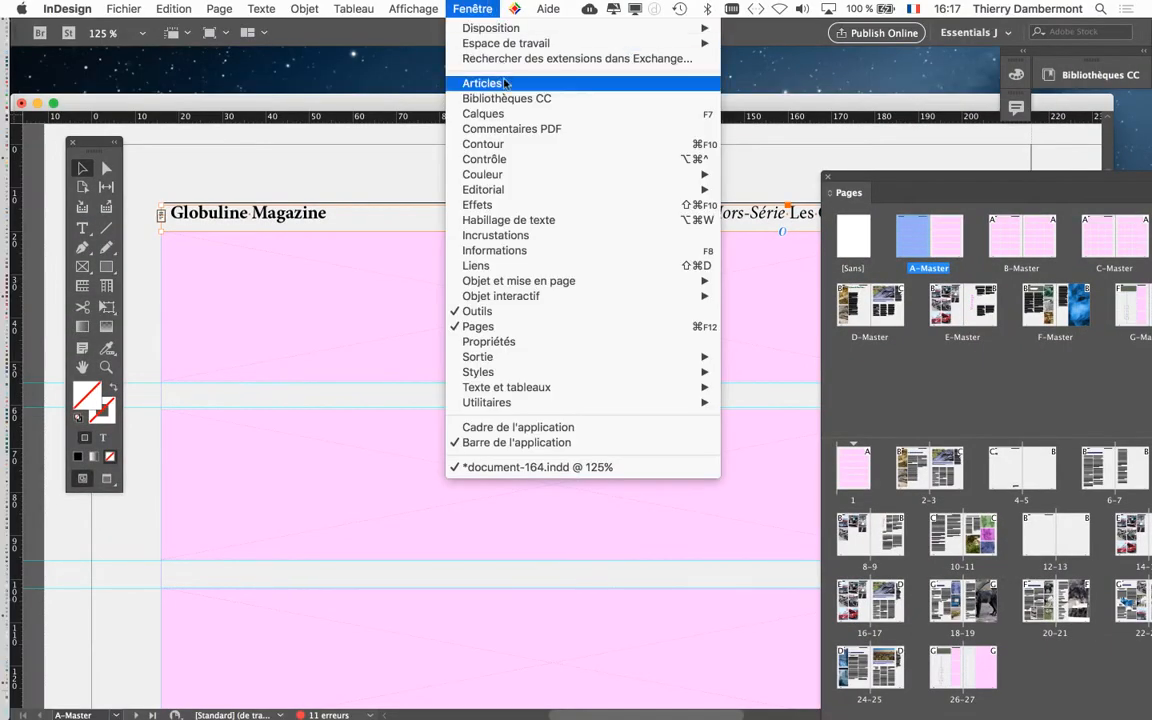
click(531, 158)
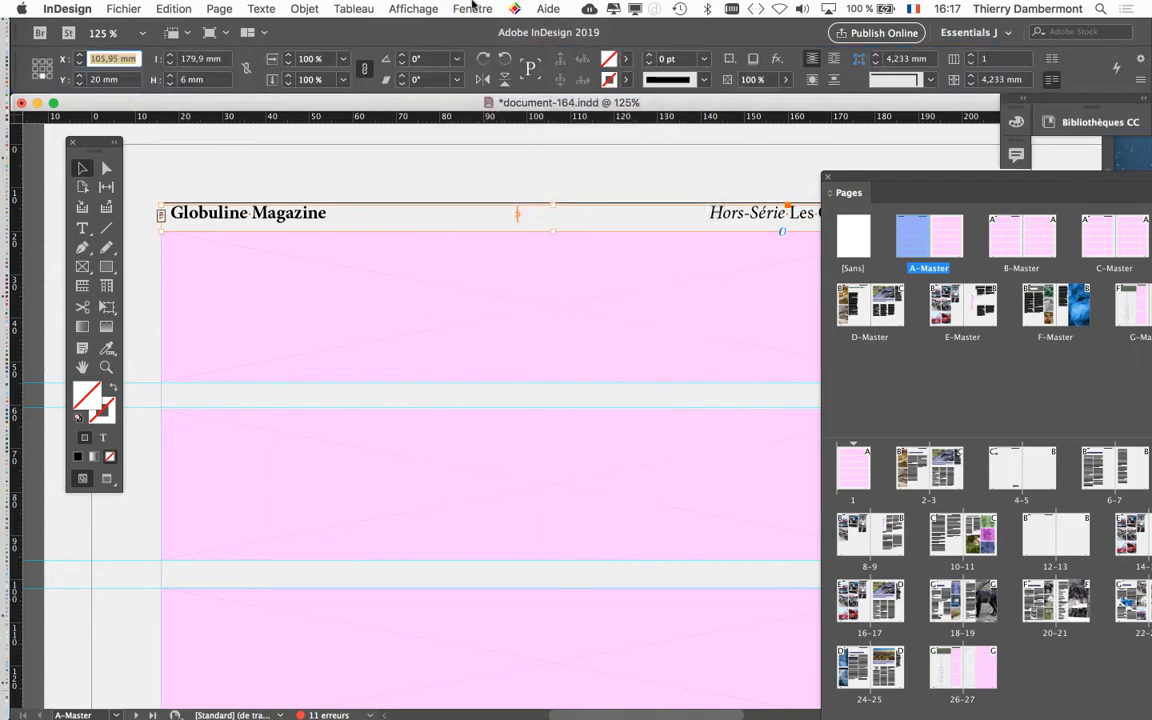
Open the Transformation panel, move it over the page, and close it
click(473, 8)
mouse_move(353, 8)
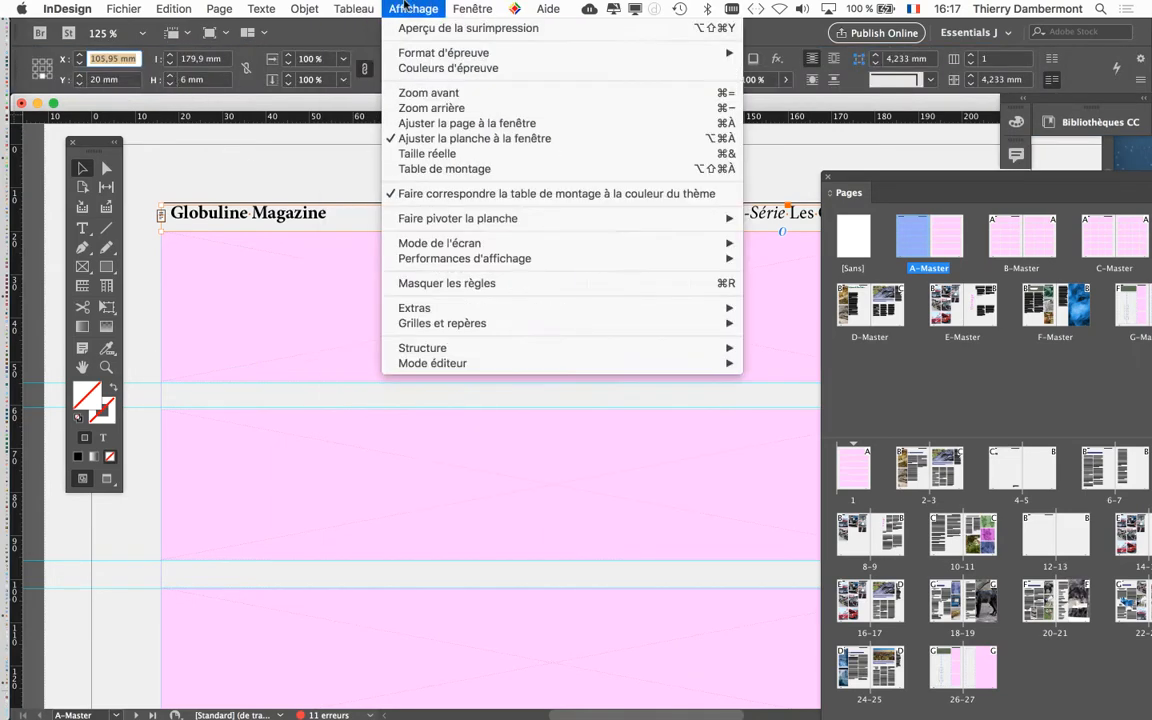
mouse_move(584, 391)
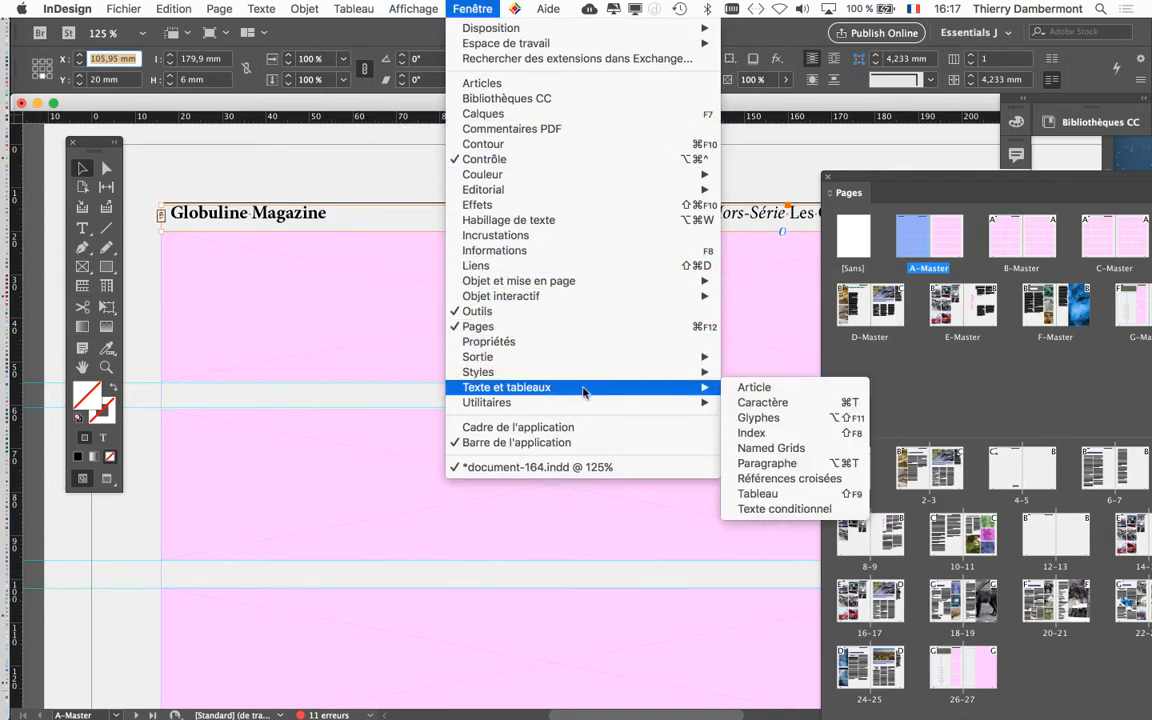
mouse_move(587, 298)
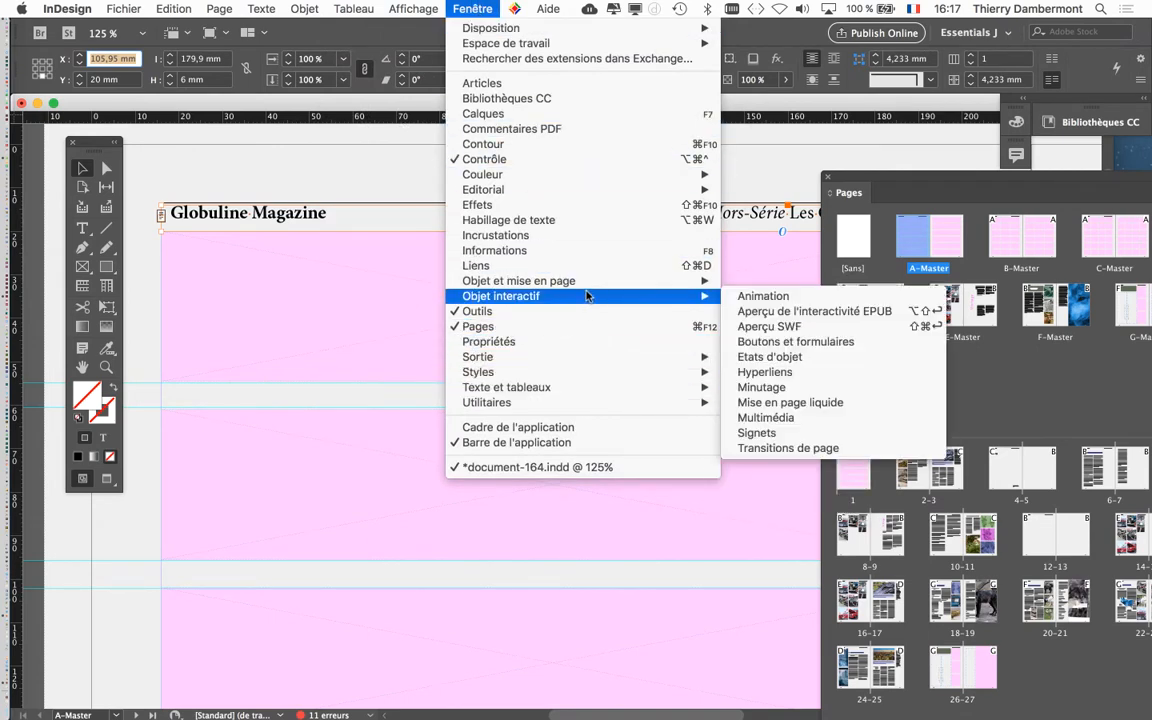
click(765, 311)
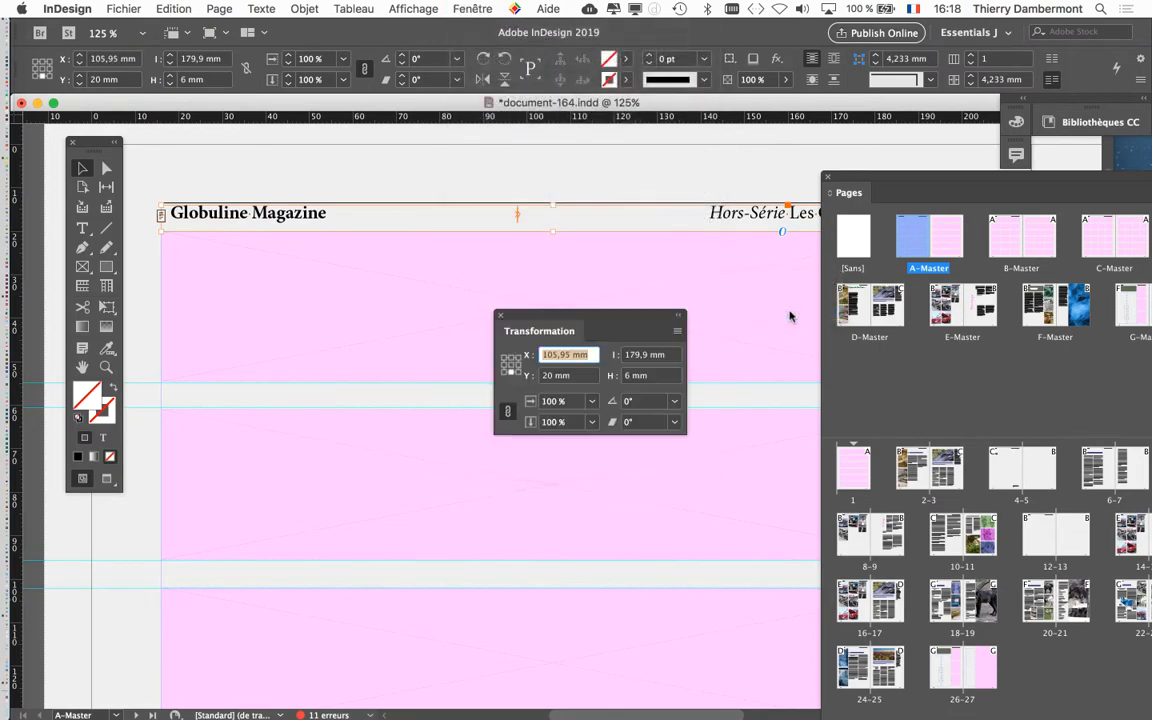
drag(616, 326, 481, 149)
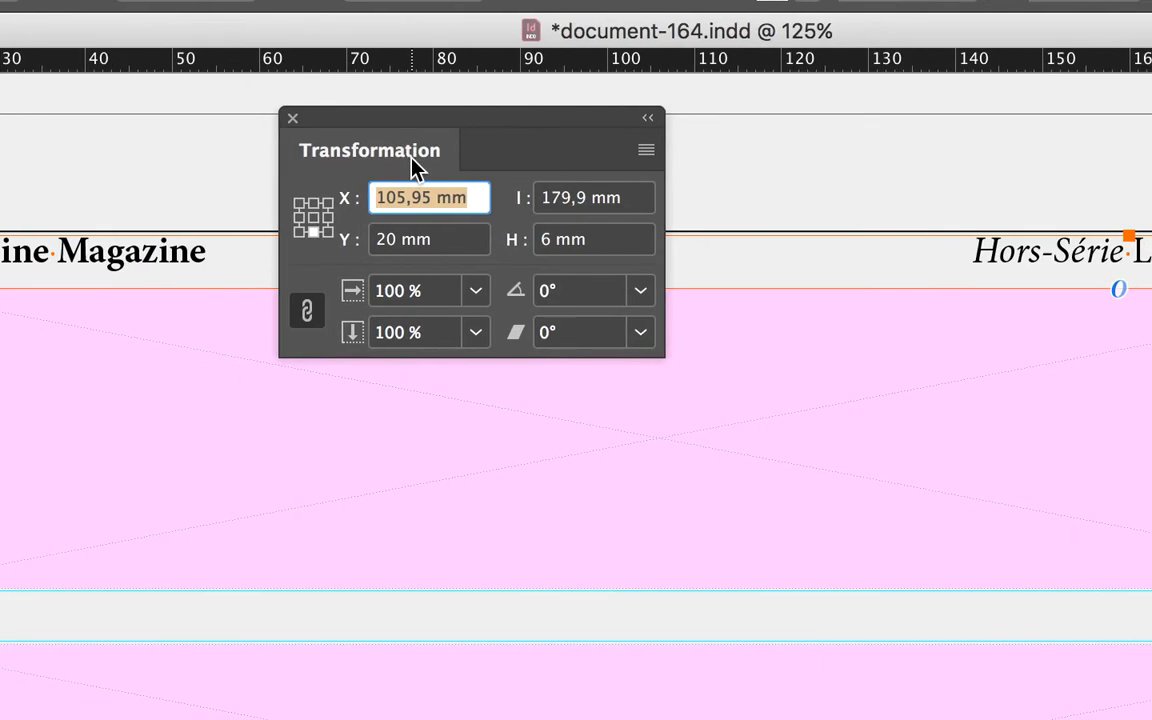
click(293, 118)
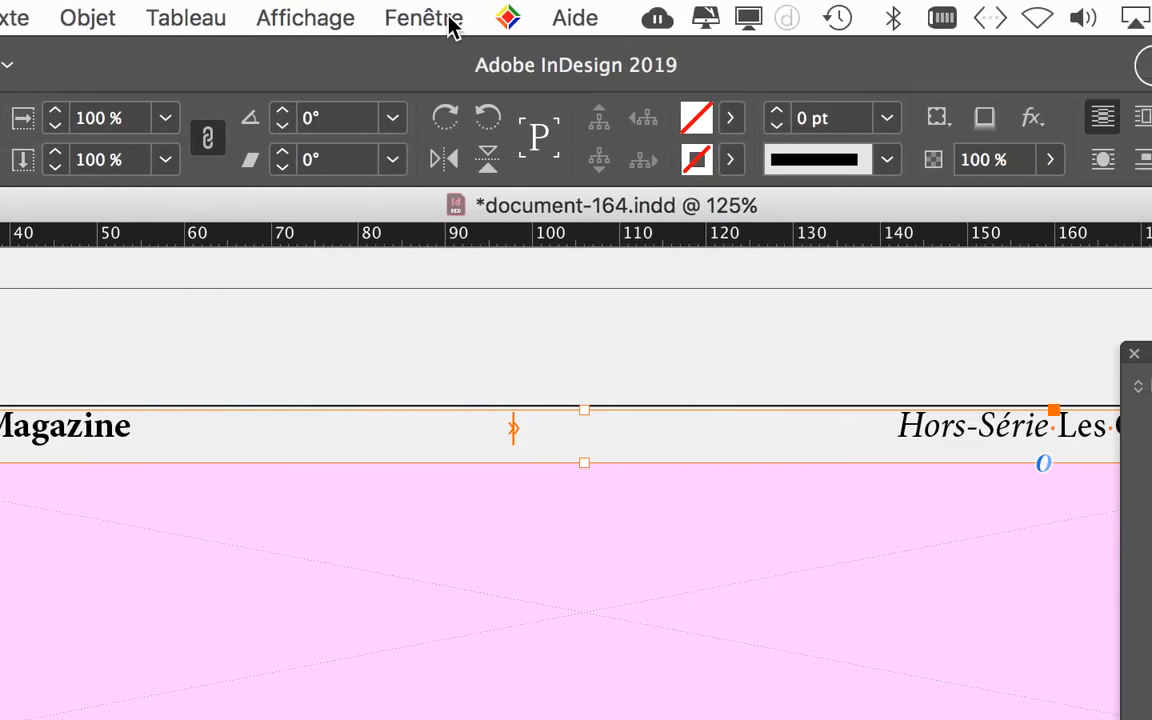
Toggle the Control panel off and back on
click(450, 26)
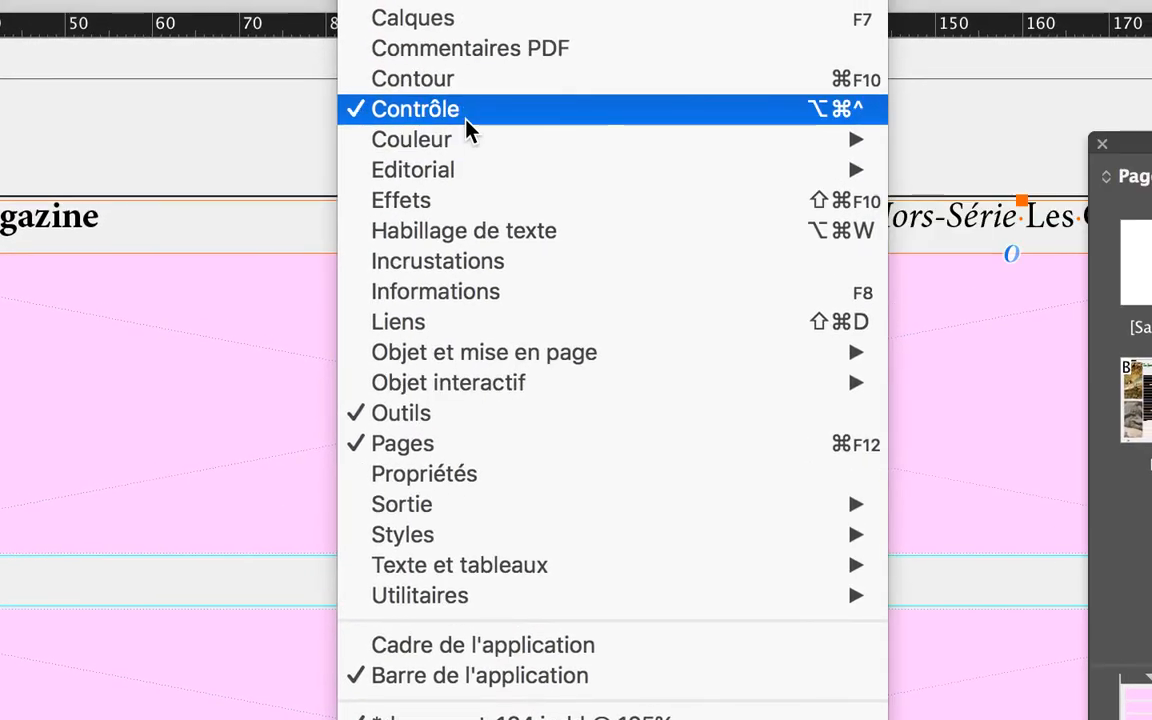
click(467, 120)
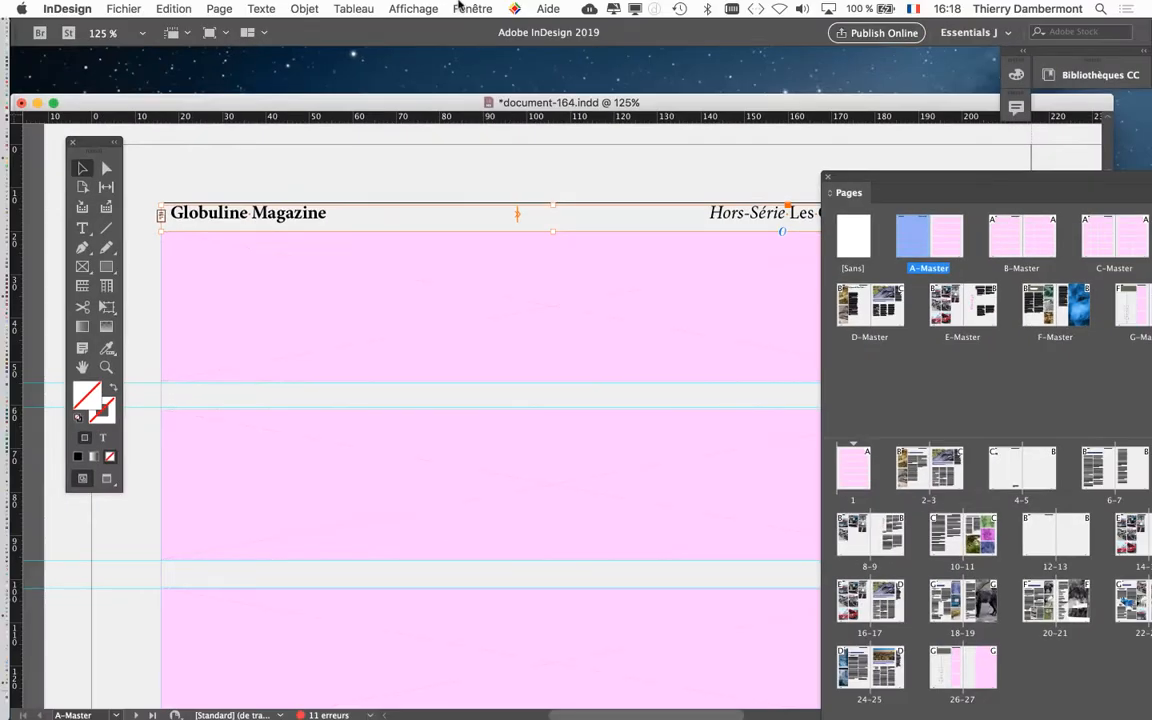
click(457, 7)
click(467, 144)
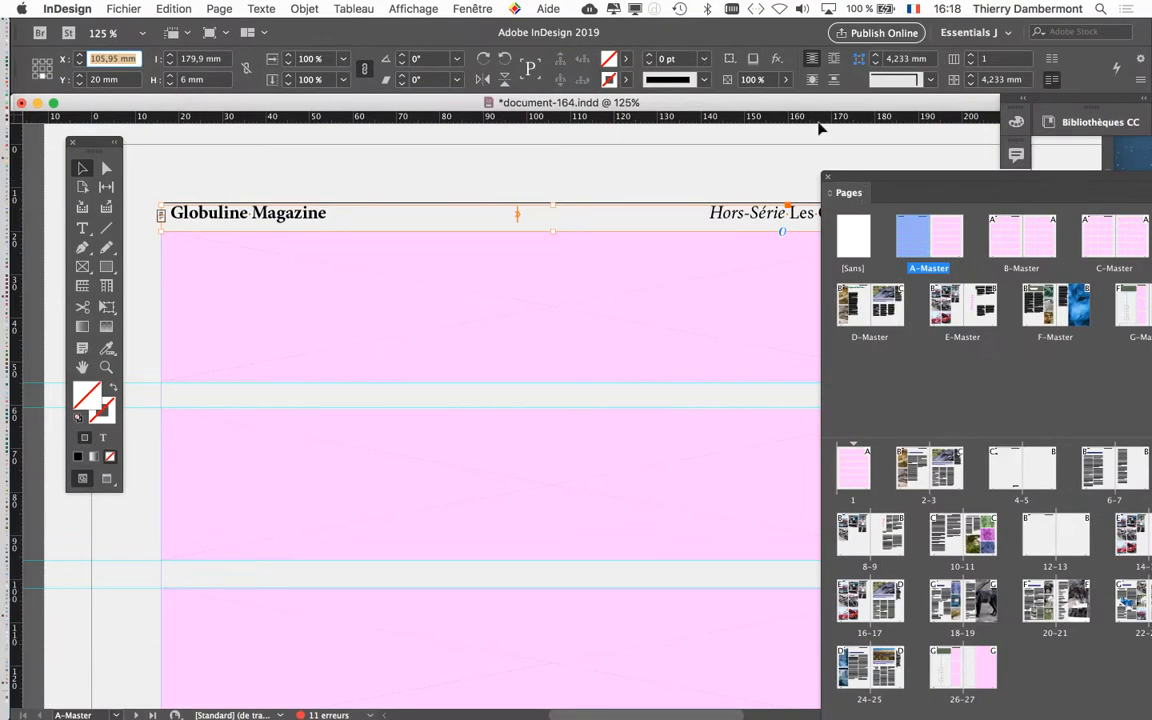
Browse spreads 18-19 and 20-21 with the screen mode switched to Preview
drag(899, 182, 660, 45)
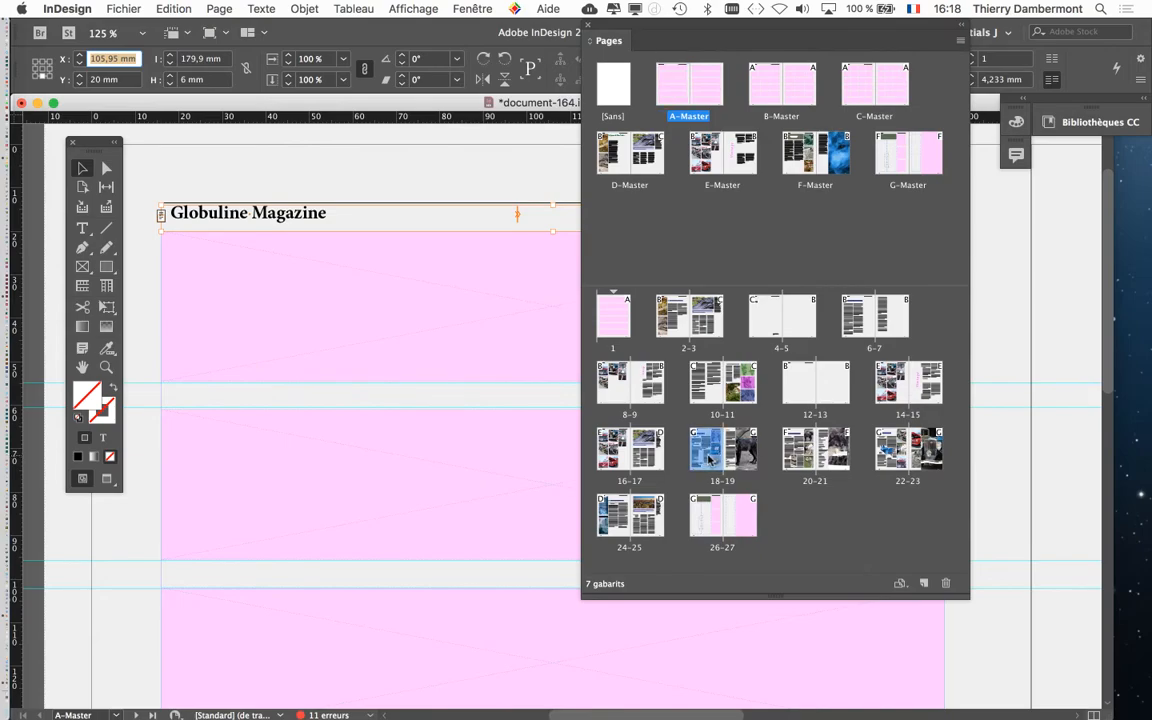
double_click(701, 458)
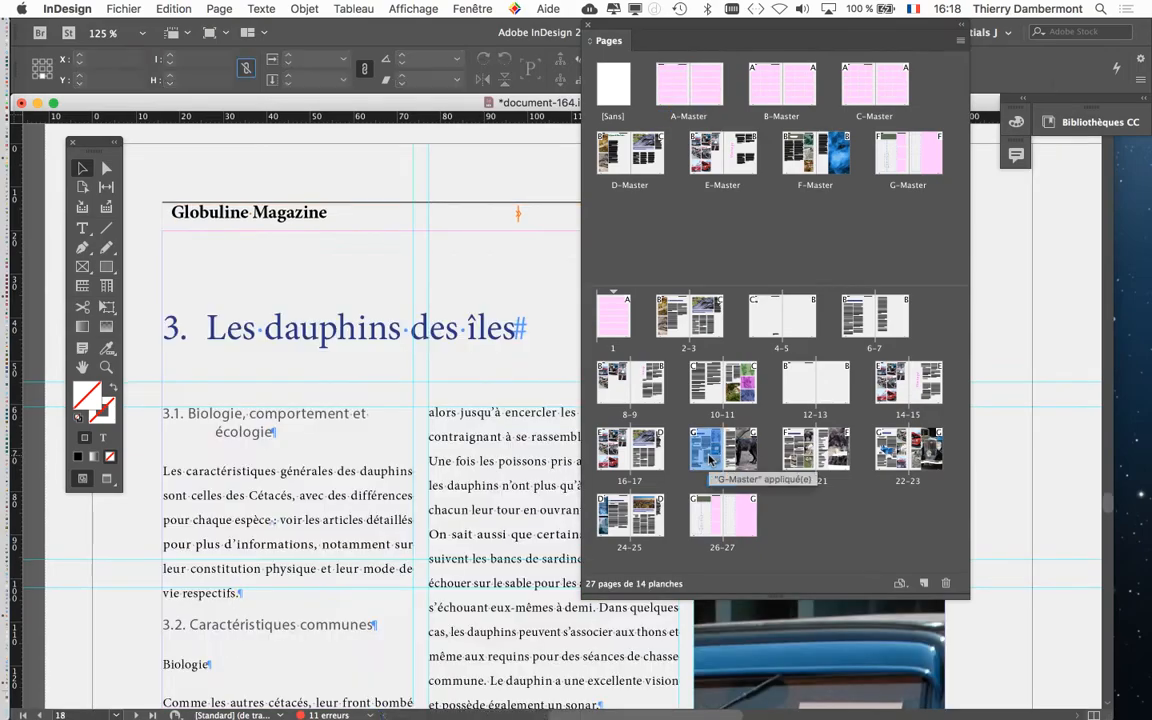
click(106, 478)
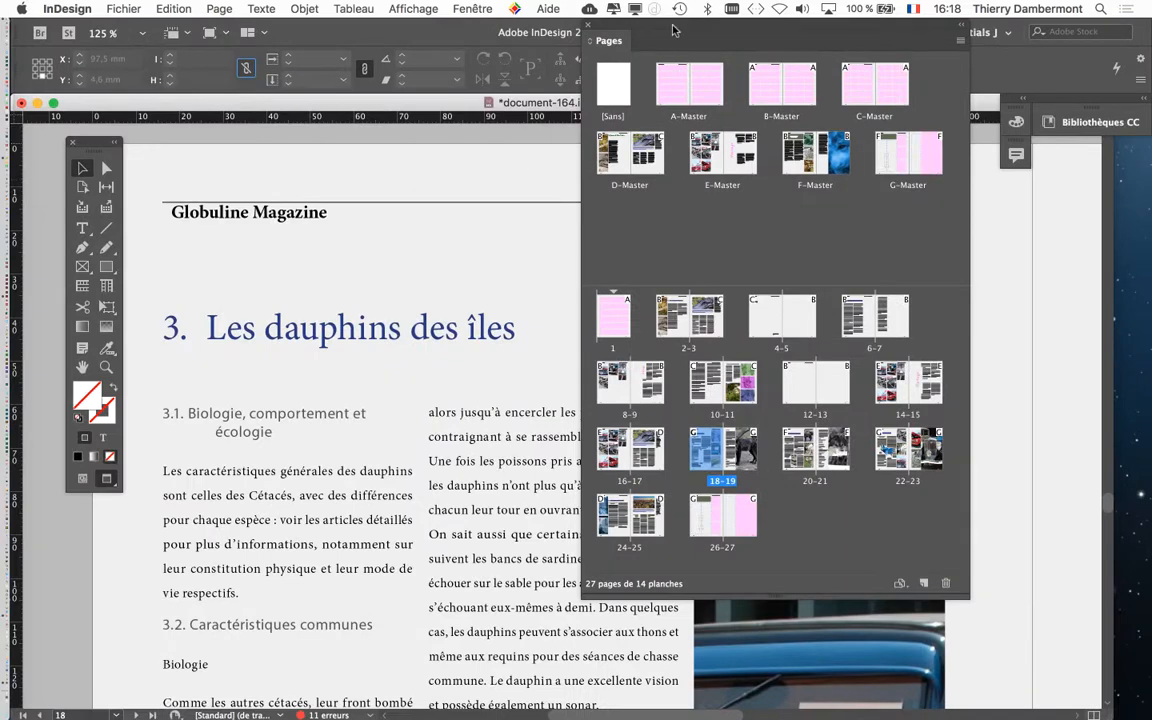
drag(673, 30, 845, 48)
double_click(977, 475)
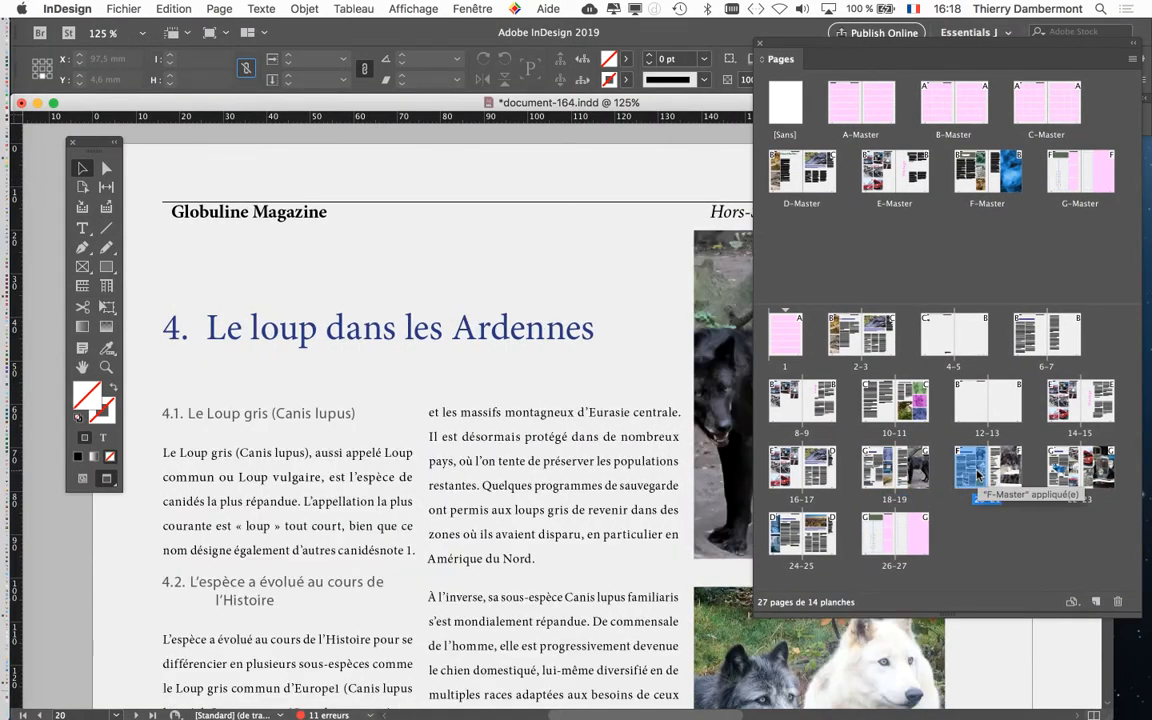
Open the Layers panel and move it beside the page
click(483, 9)
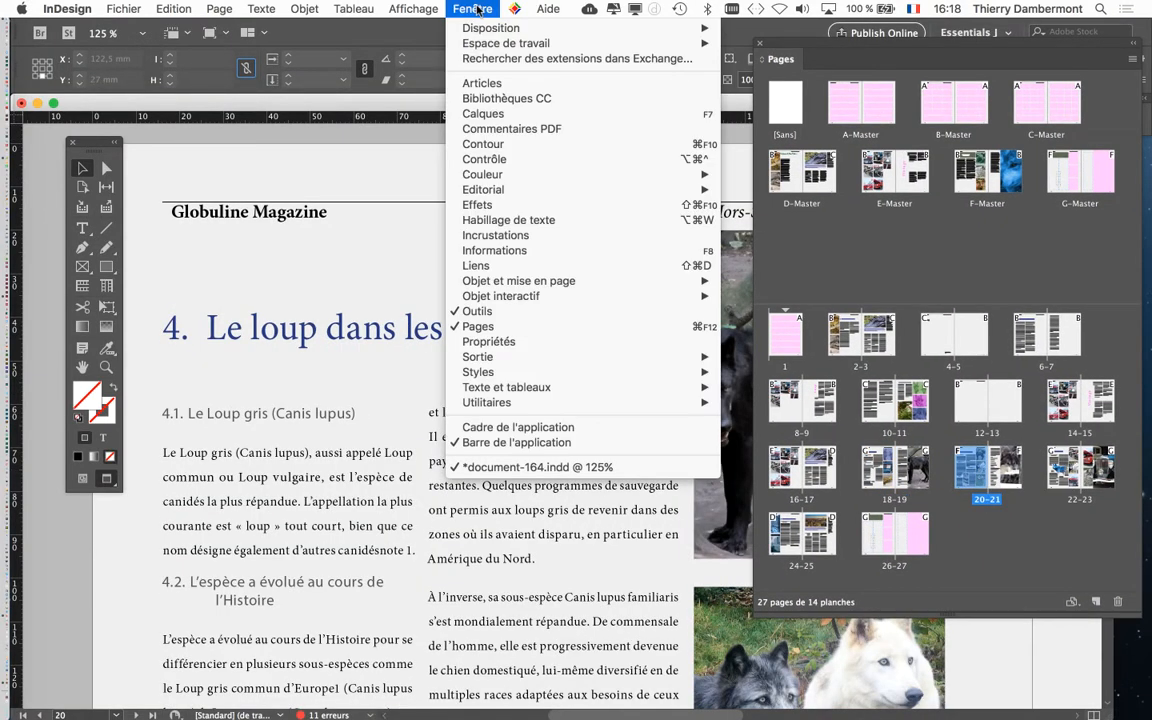
click(483, 114)
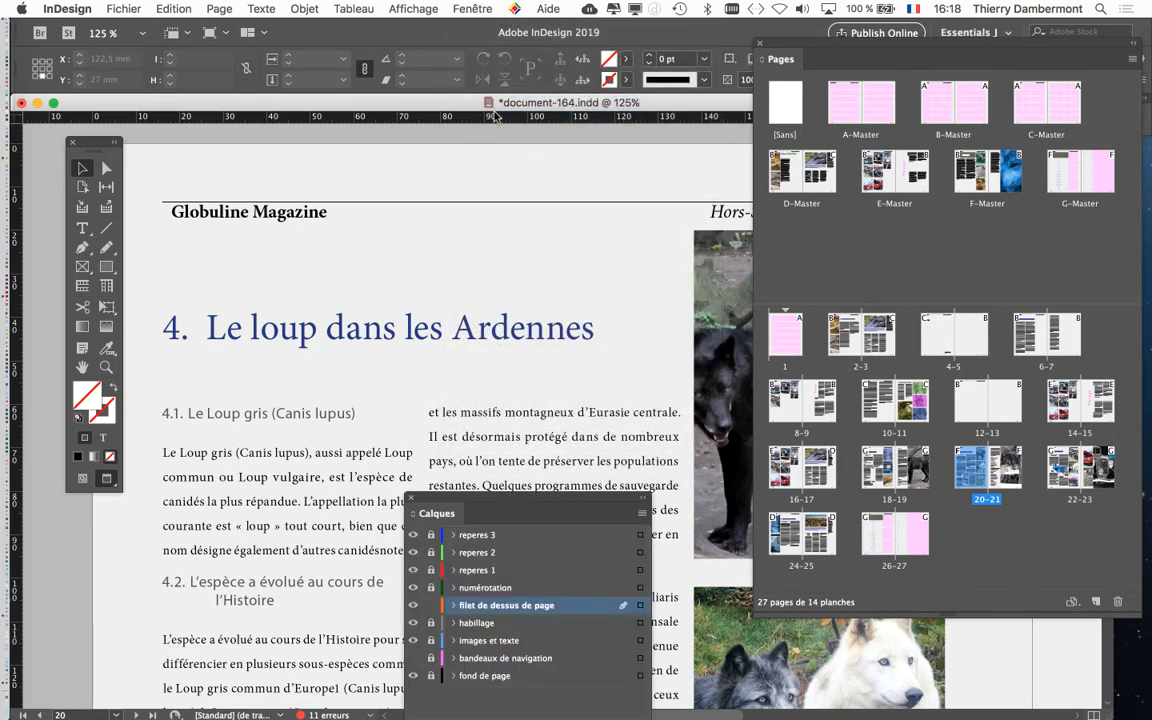
drag(489, 505, 563, 238)
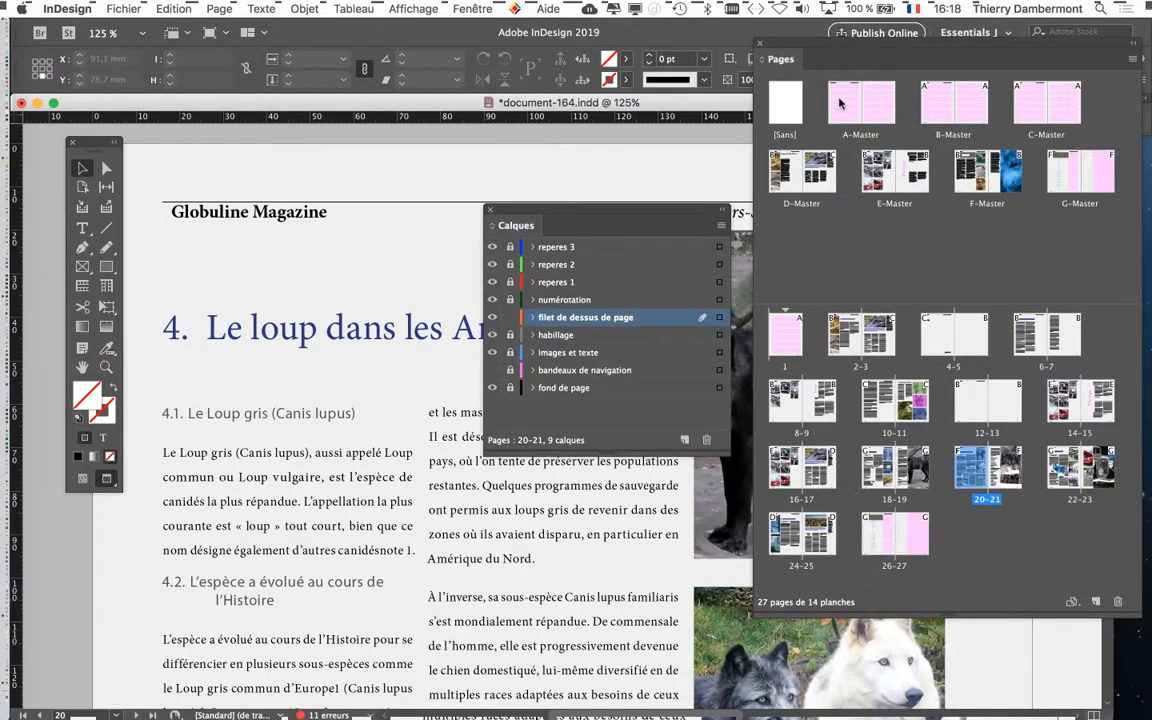
Return to the A-Master, select its header text frame, and rearrange the Pages and Layers panels
double_click(840, 103)
click(275, 213)
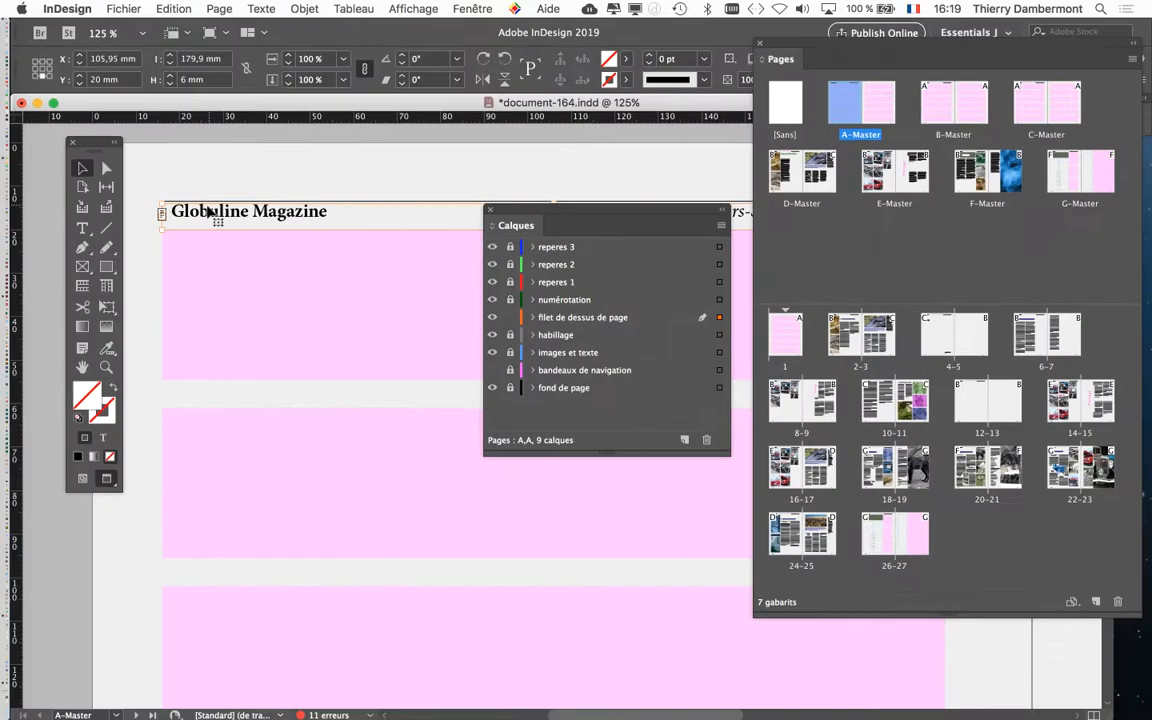
drag(787, 45, 902, 234)
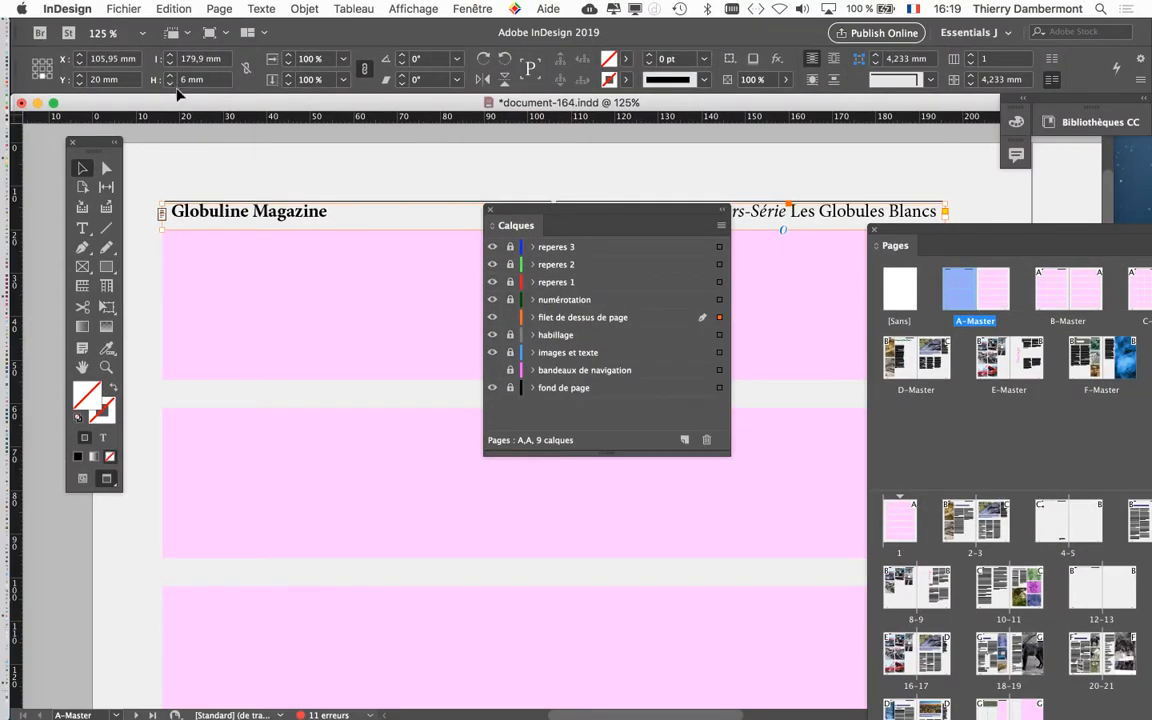
drag(517, 217, 356, 352)
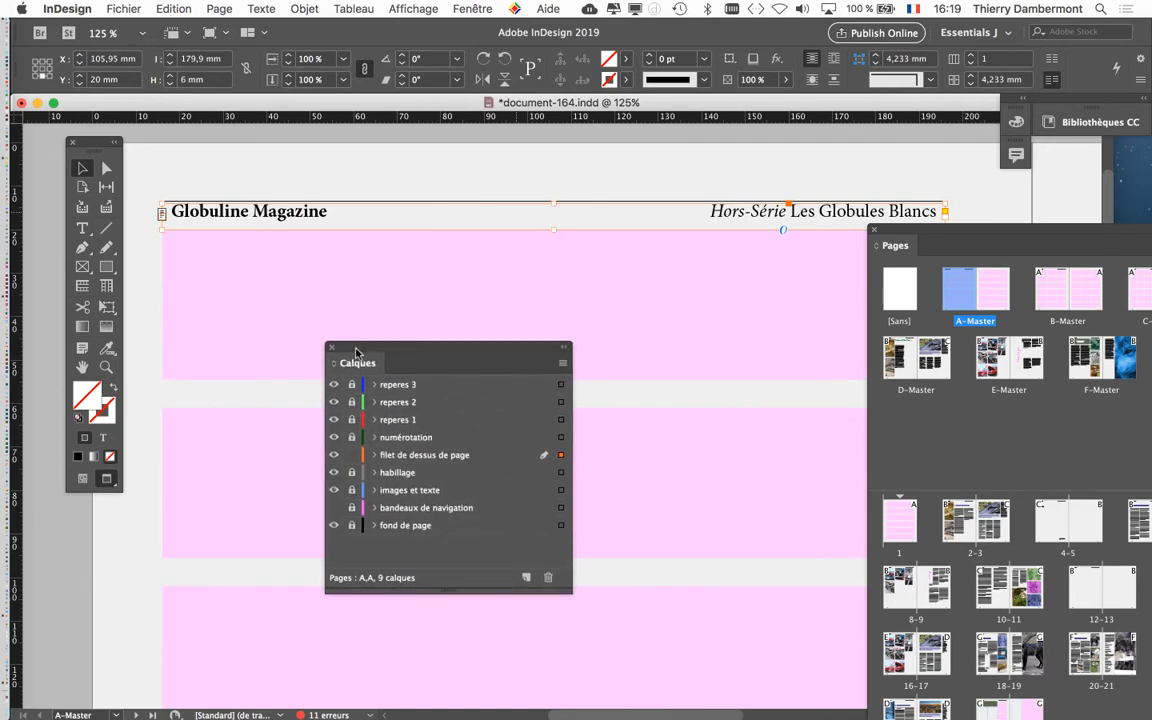